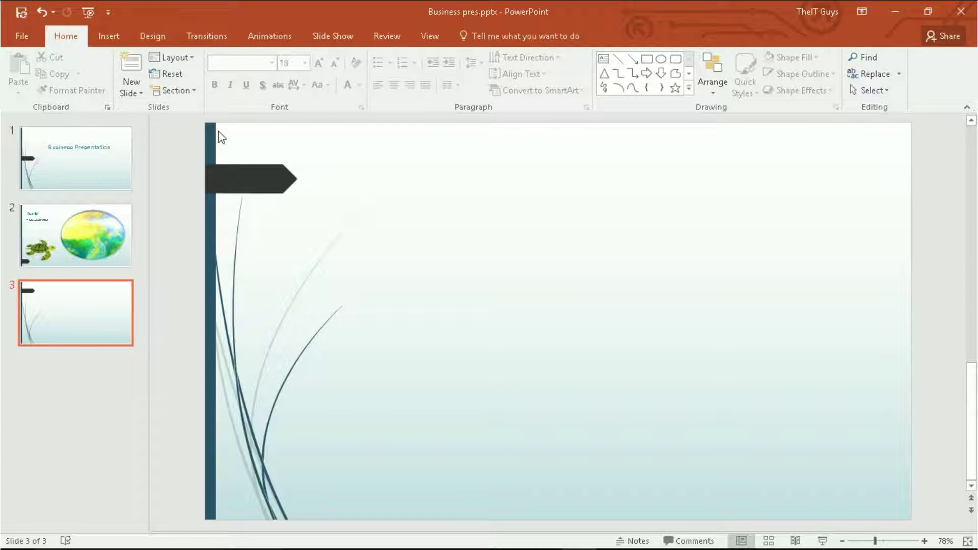
Step: Show the Insert ribbon options on blank slide 3
click(109, 36)
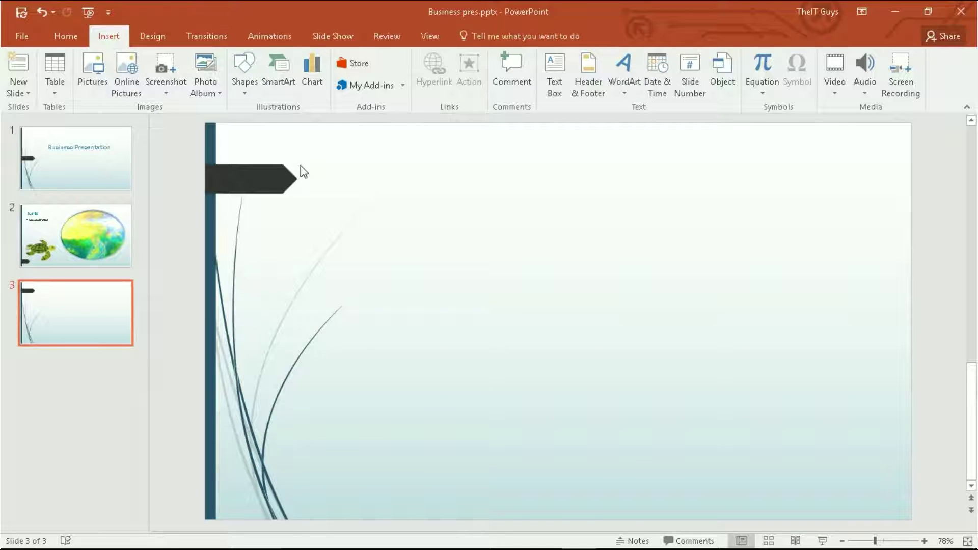
Step: Insert a SmartArt graphic using the Gear layout
click(276, 82)
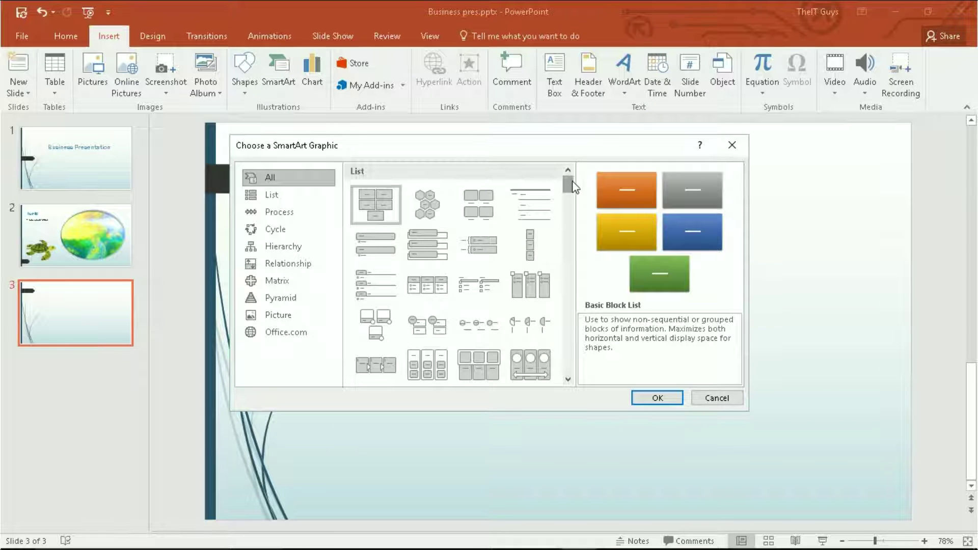
mouse_move(573, 186)
mouse_down()
mouse_move(571, 378)
mouse_move(568, 232)
mouse_up()
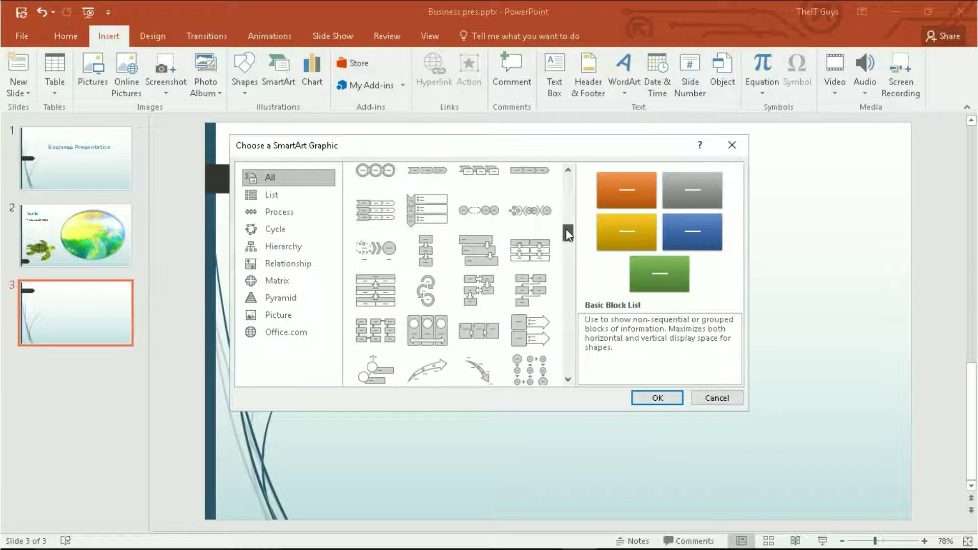
drag(568, 237, 563, 248)
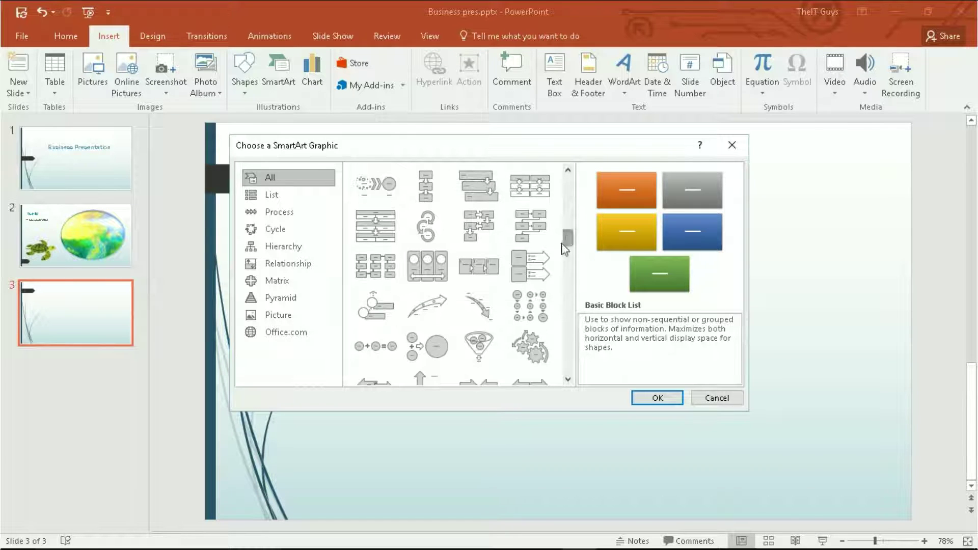
click(530, 347)
click(657, 399)
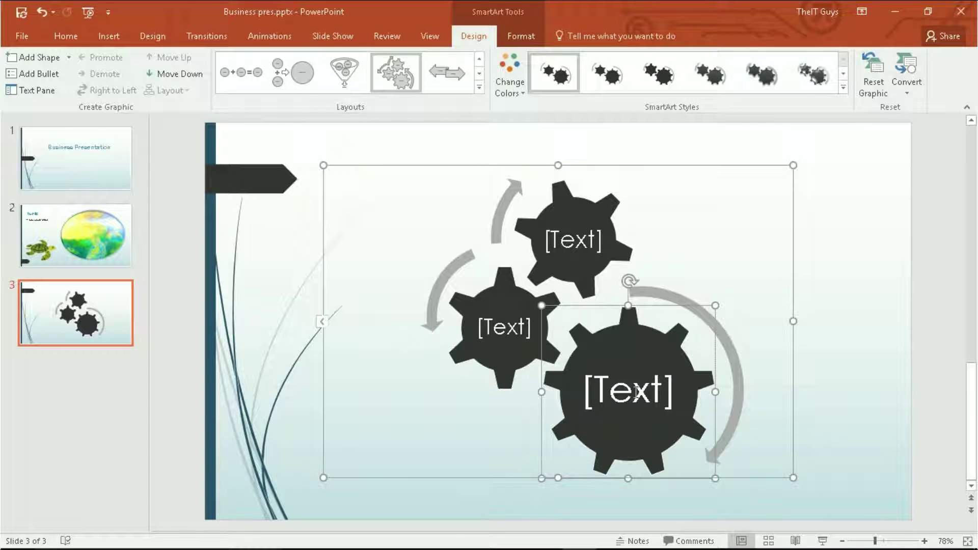
Step: Type 'hello' in the large gear, 'hi' in the middle gear and 'info' in the top gear
click(634, 392)
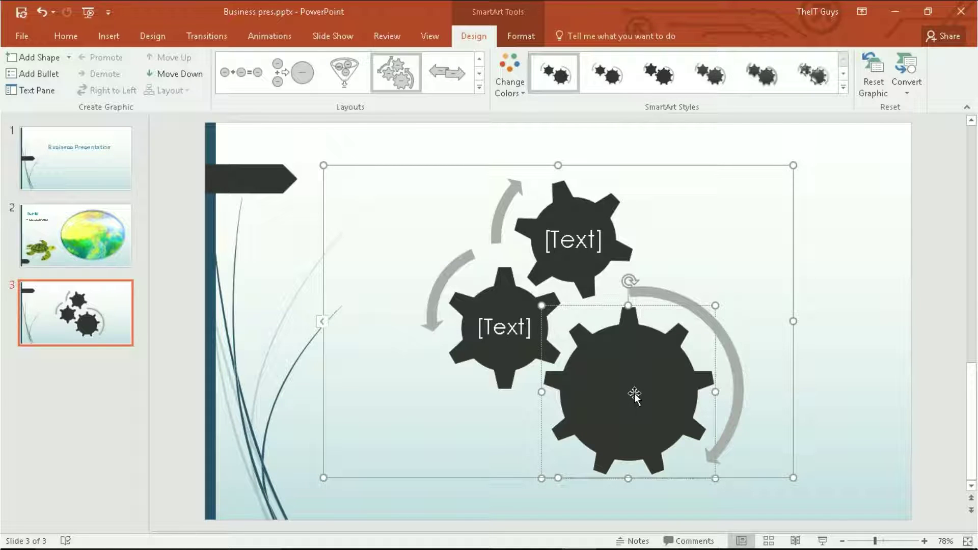
text(h)
text(ello)
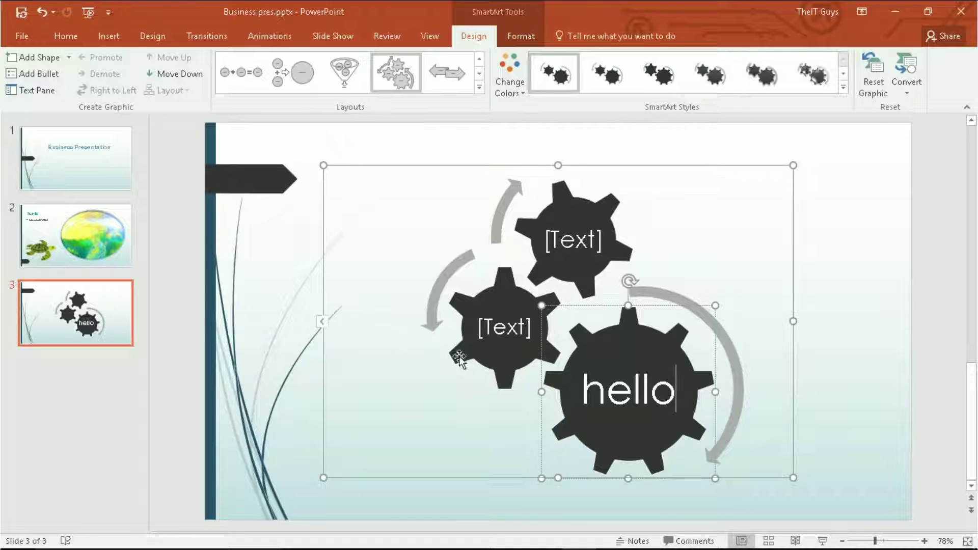
click(486, 326)
text(hi)
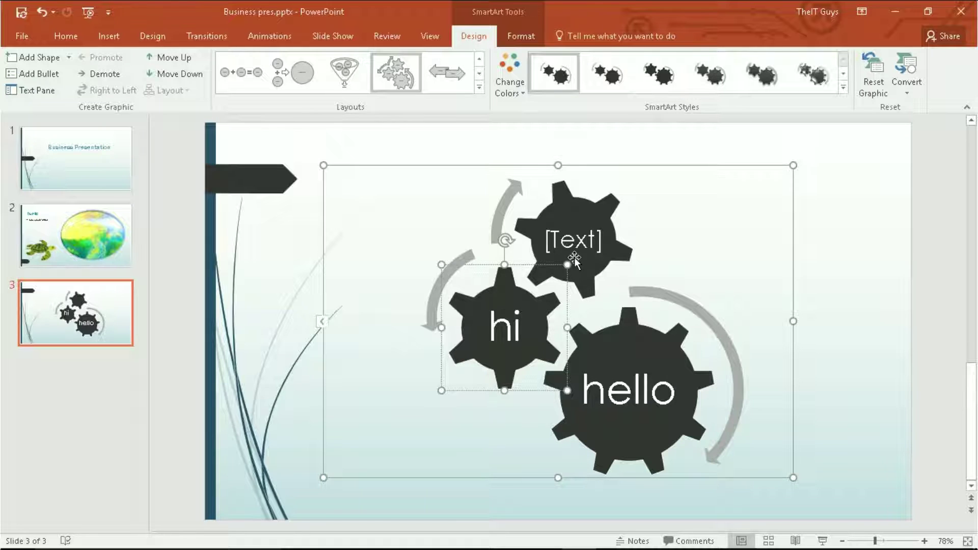
click(581, 244)
text(fo)
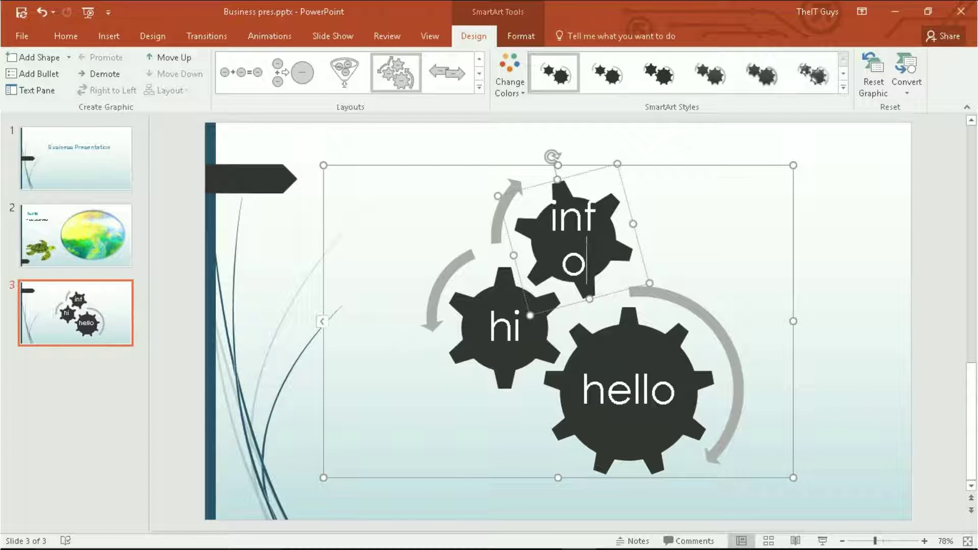
click(753, 186)
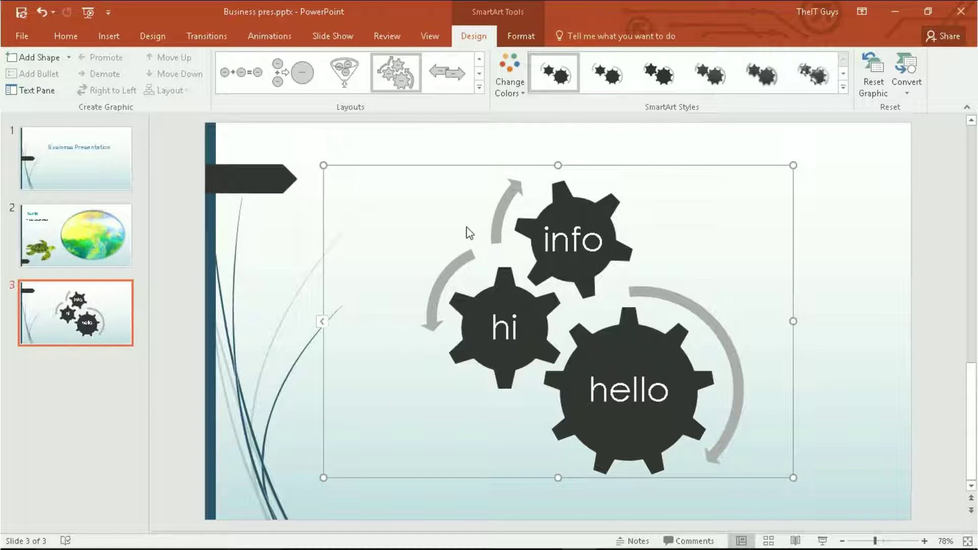
Step: Apply the second Colorful blue scheme from Change Colors
click(520, 94)
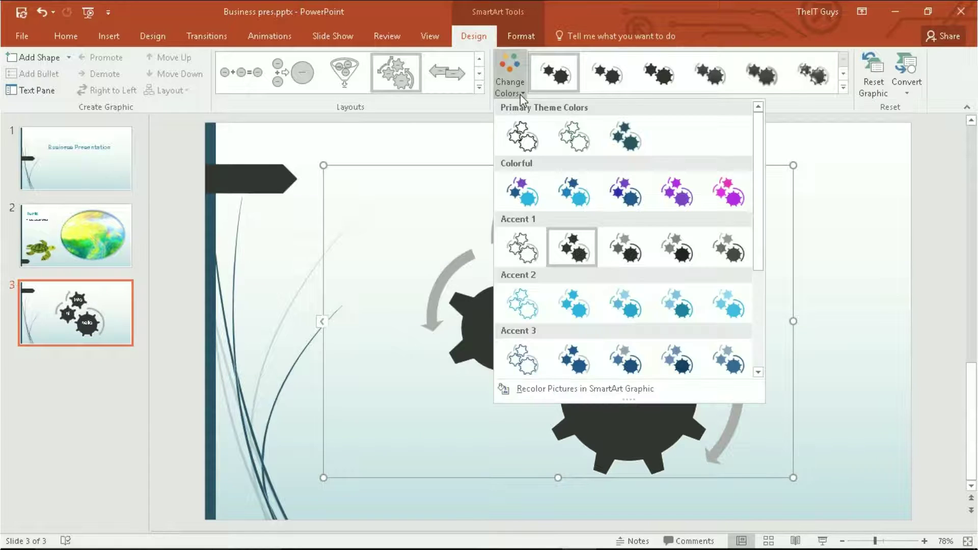
mouse_move(760, 131)
mouse_down()
mouse_move(752, 236)
mouse_move(741, 124)
mouse_up()
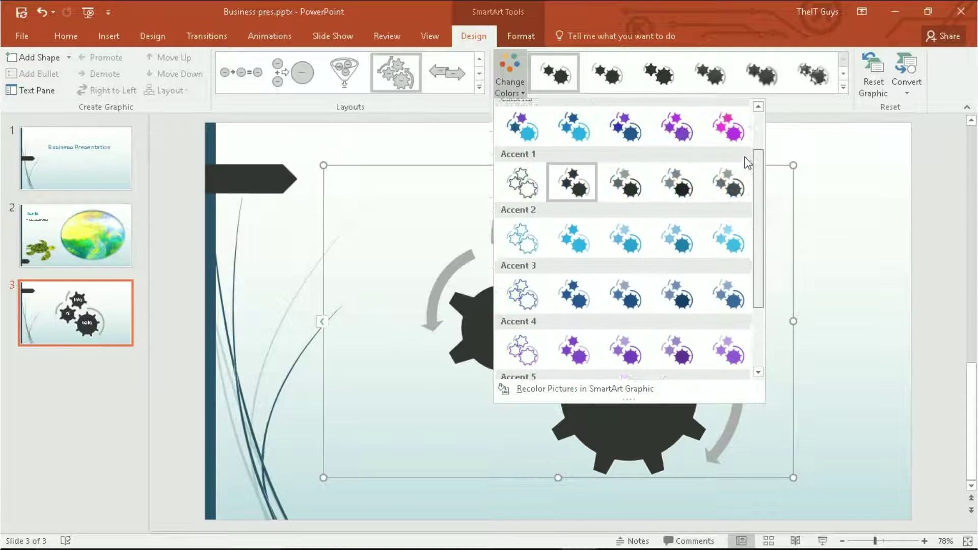
scroll(741, 192, down, 5)
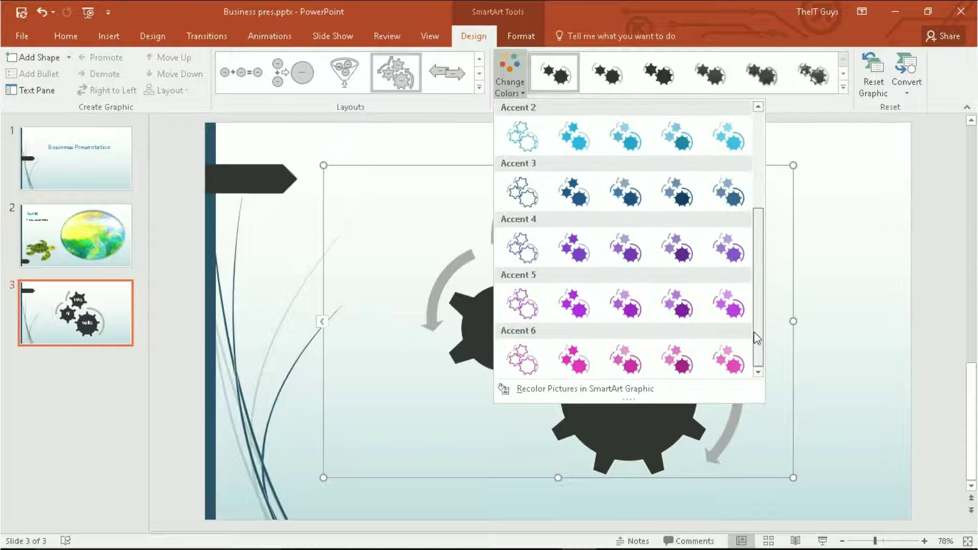
drag(758, 293, 748, 116)
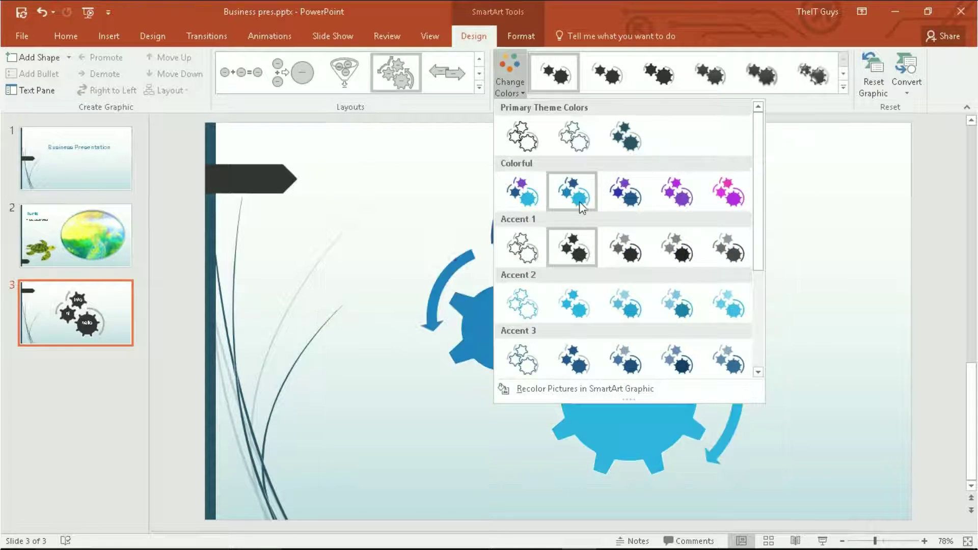
click(573, 191)
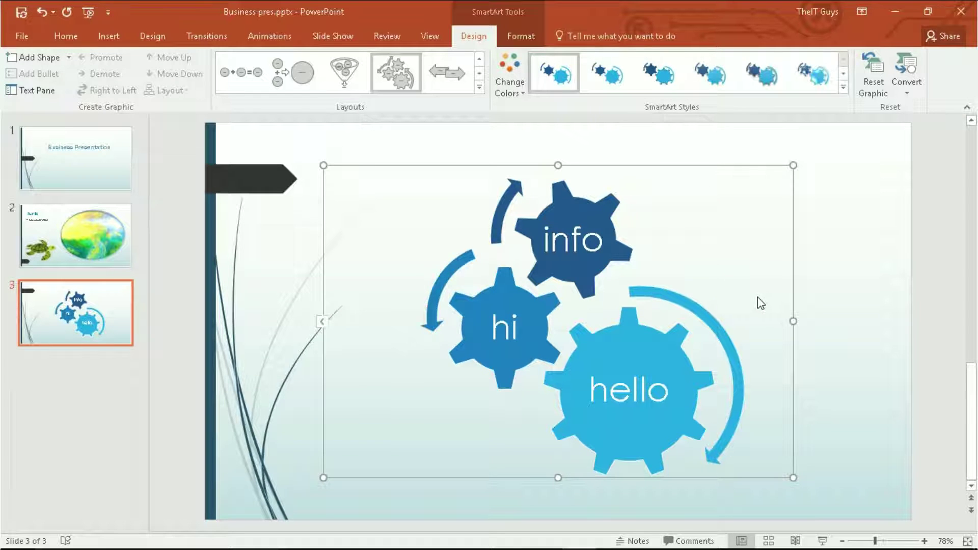
Step: In the Text Pane, capitalise the first letters of 'hello', 'hi' and 'info'
click(31, 92)
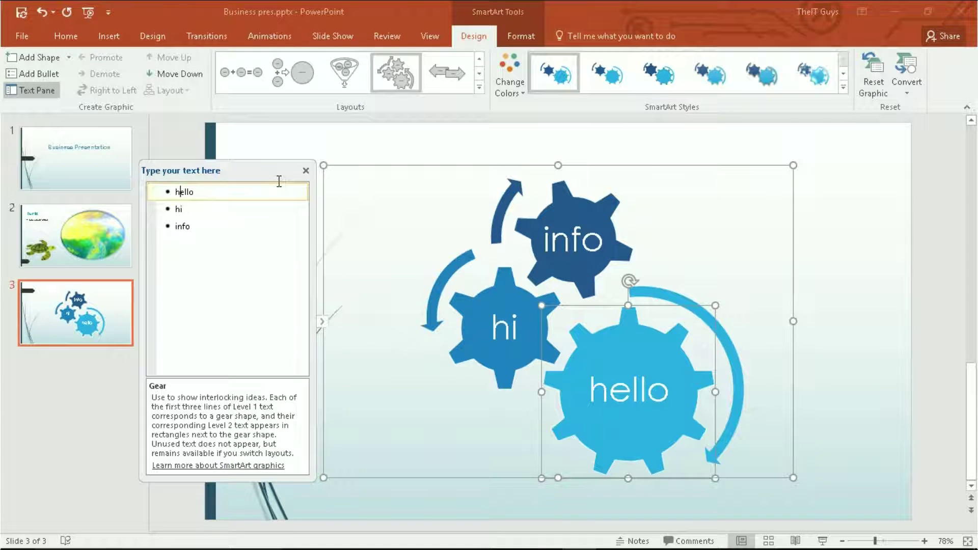
click(200, 191)
key(BackSpace)
text(H)
key(Down)
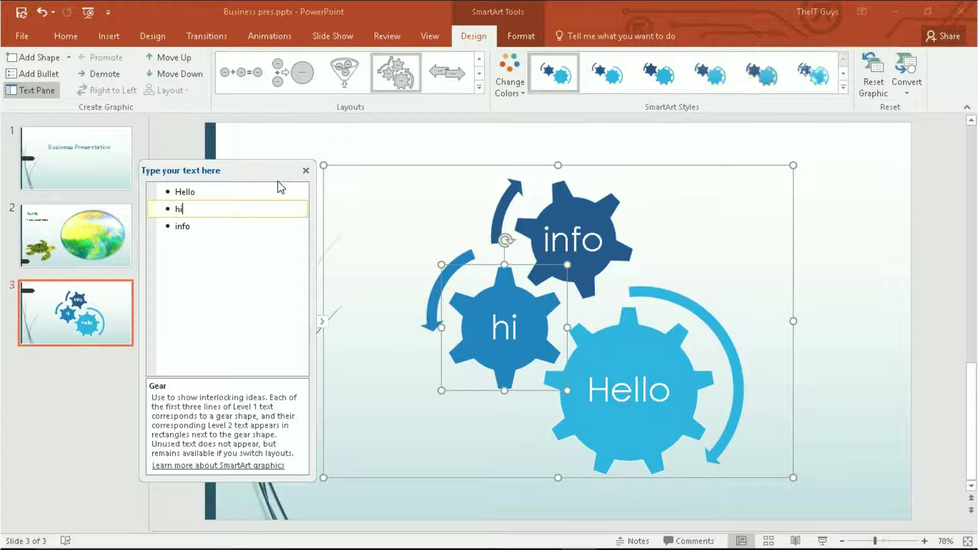
key(BackSpace)
text(H)
key(Down)
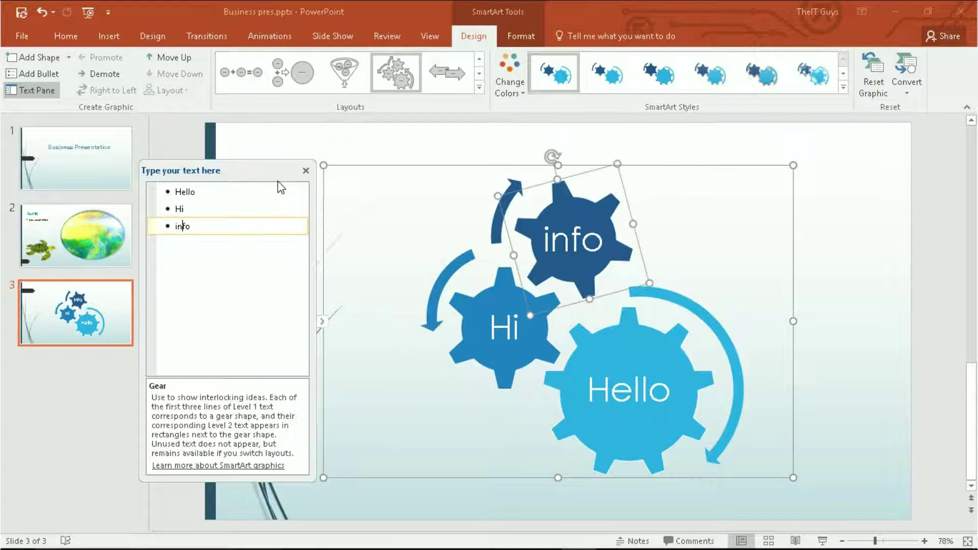
key(BackSpace)
text(I)
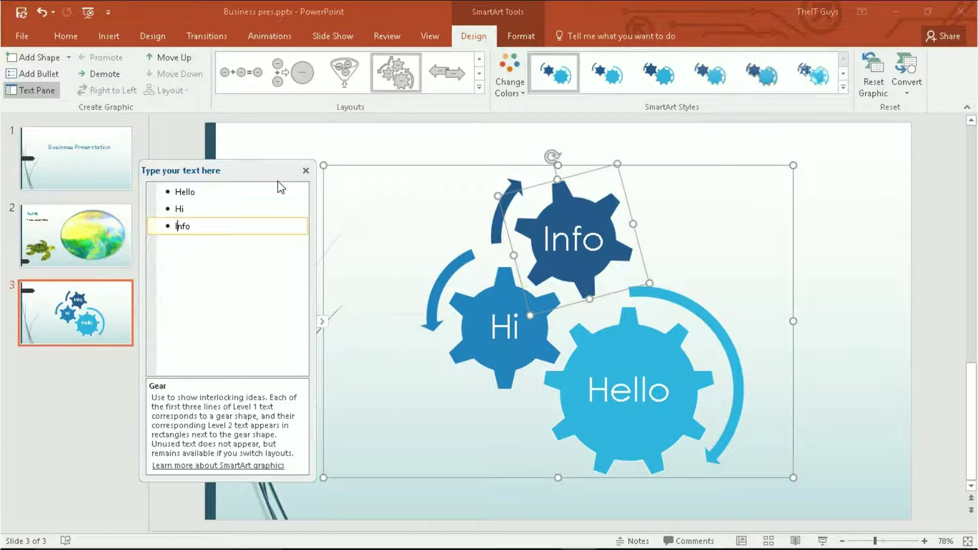
click(238, 192)
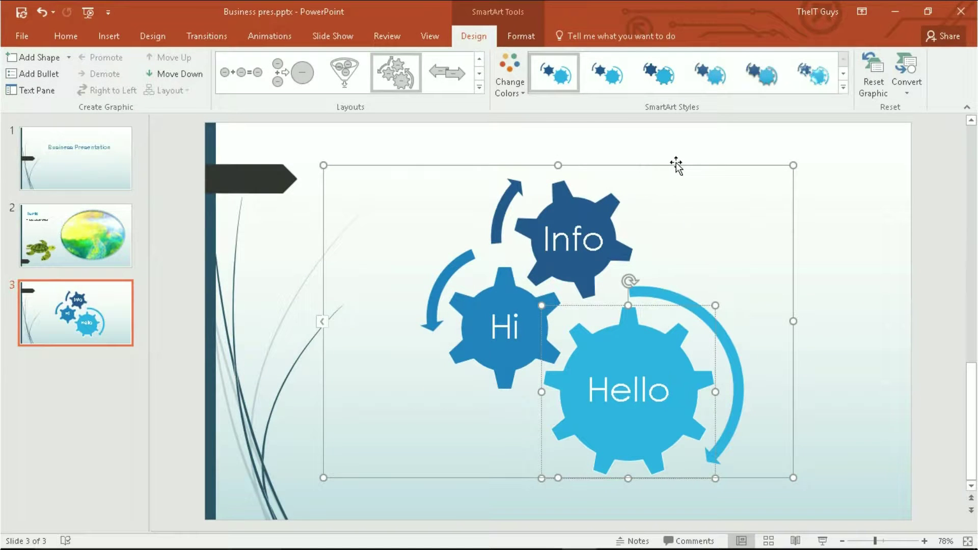
Step: Apply the 3-D Bird's Eye Scene SmartArt style to the gear graphic
click(677, 164)
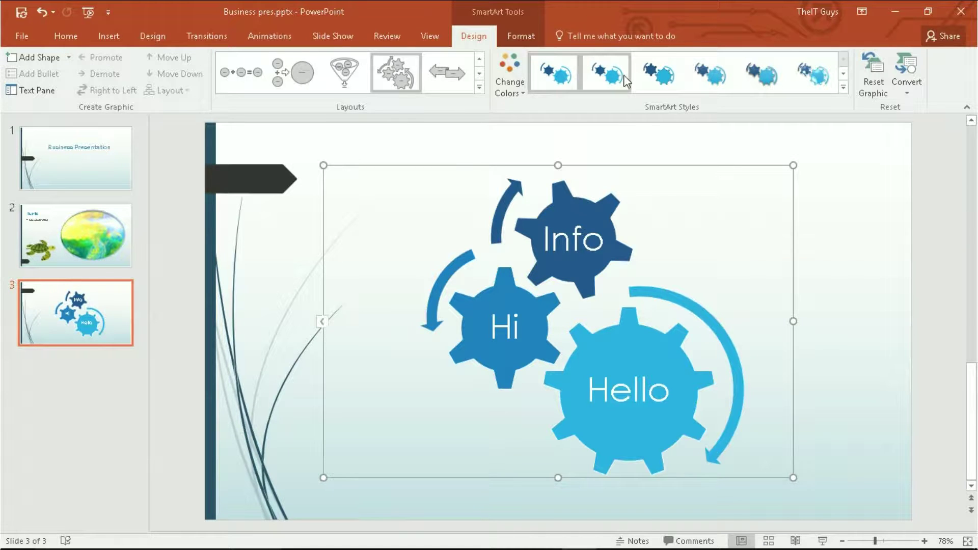
click(842, 91)
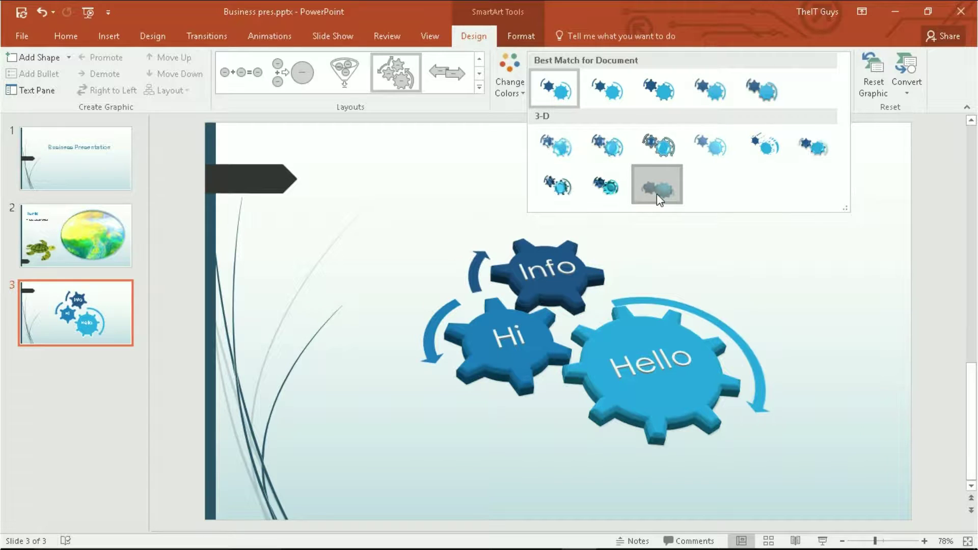
click(657, 194)
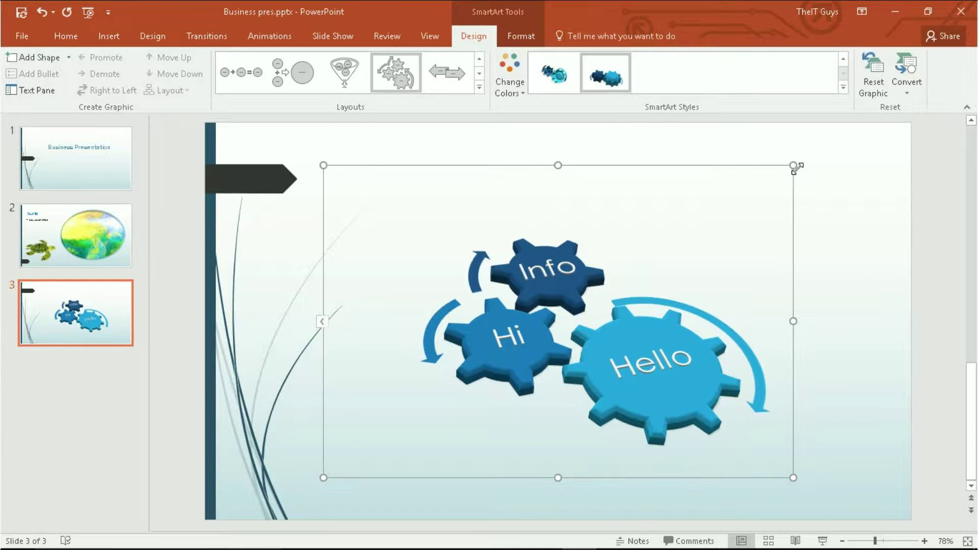
Step: Switch the SmartArt layout to Basic Chevron Process
click(479, 90)
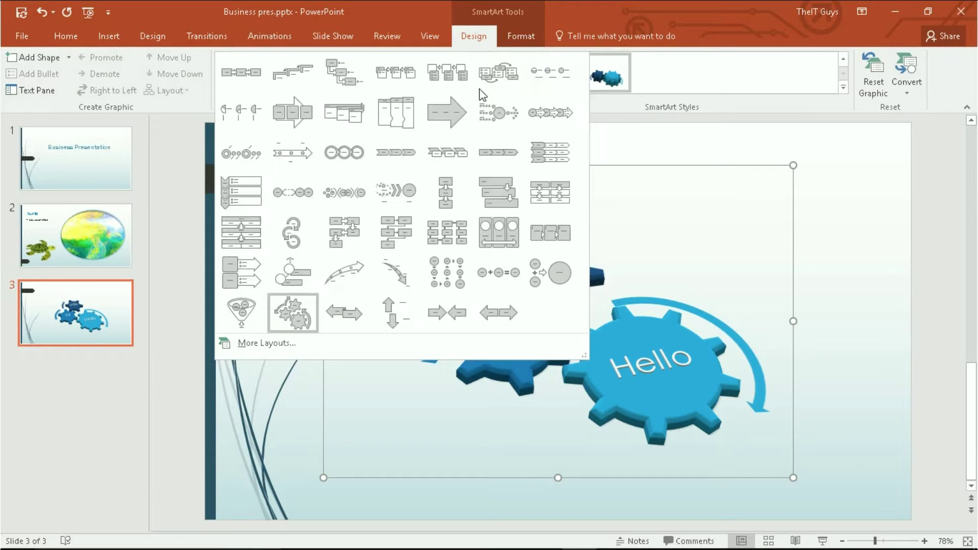
click(388, 154)
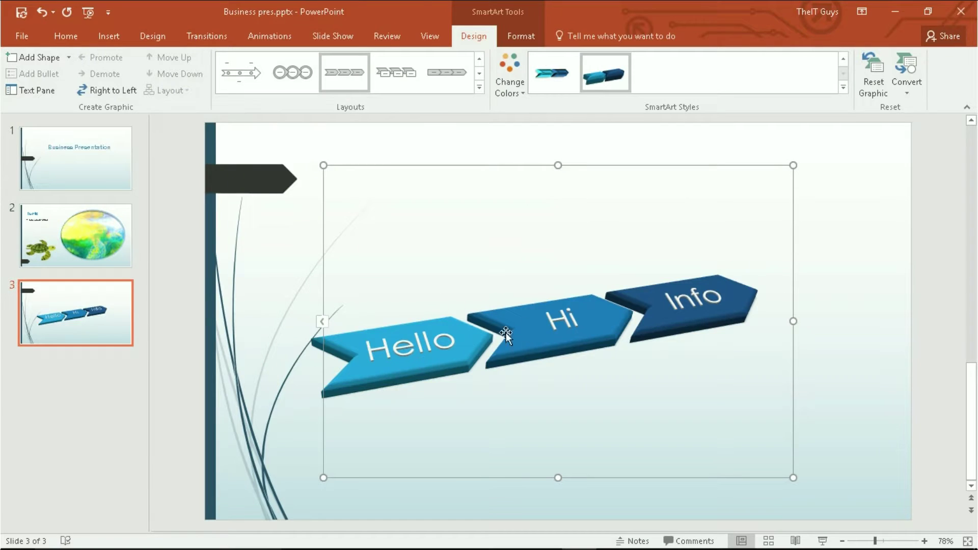